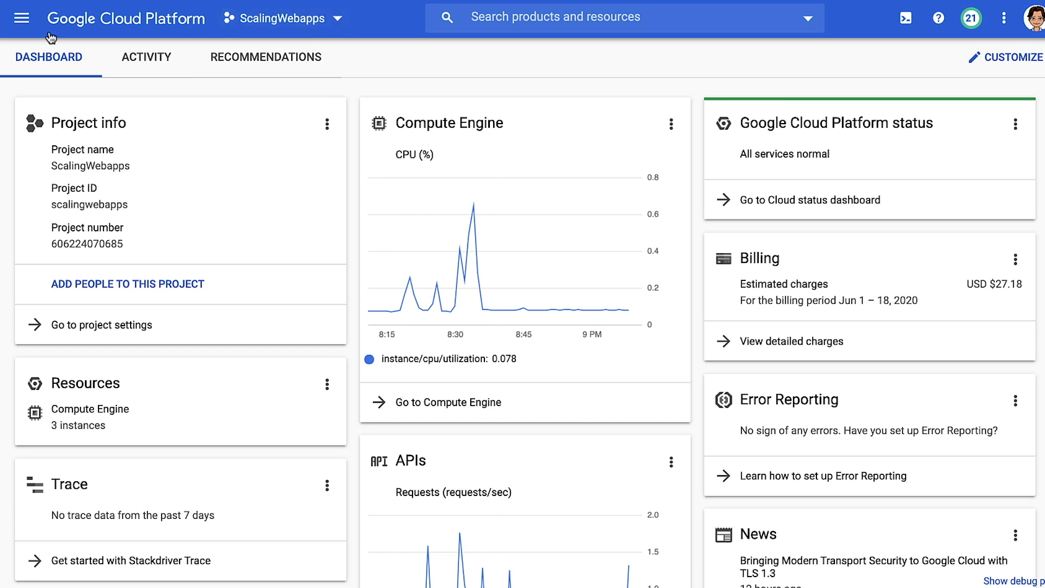
Start a new health check from Compute Engine's Health checks page
{"action": "left_click", "coordinate": [22, 23]}
{"action": "scroll", "coordinate": [131, 431], "scroll_direction": "down", "scroll_amount": 2}
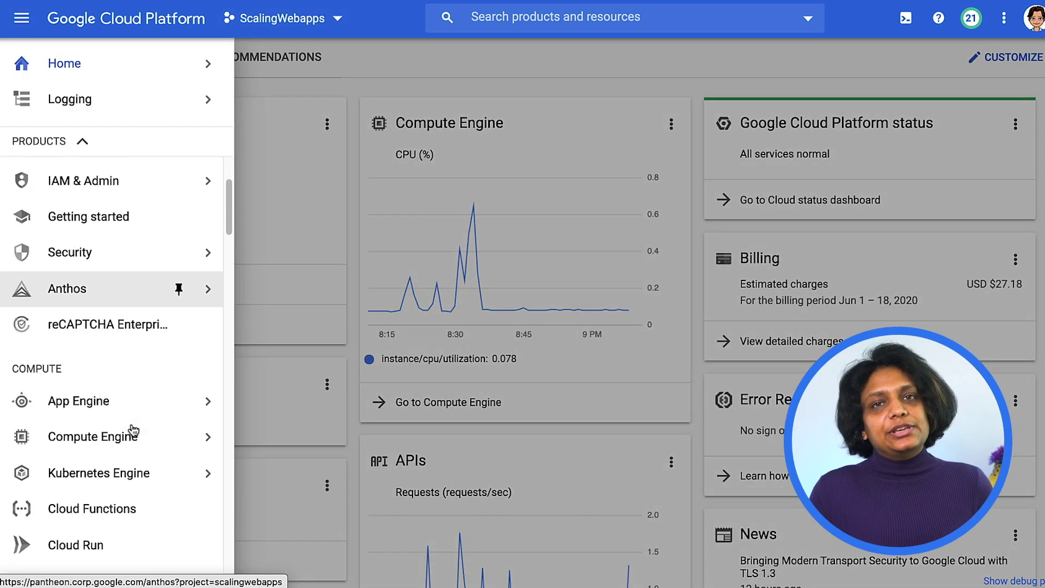
{"action": "left_click", "coordinate": [270, 338]}
{"action": "left_click", "coordinate": [487, 272]}
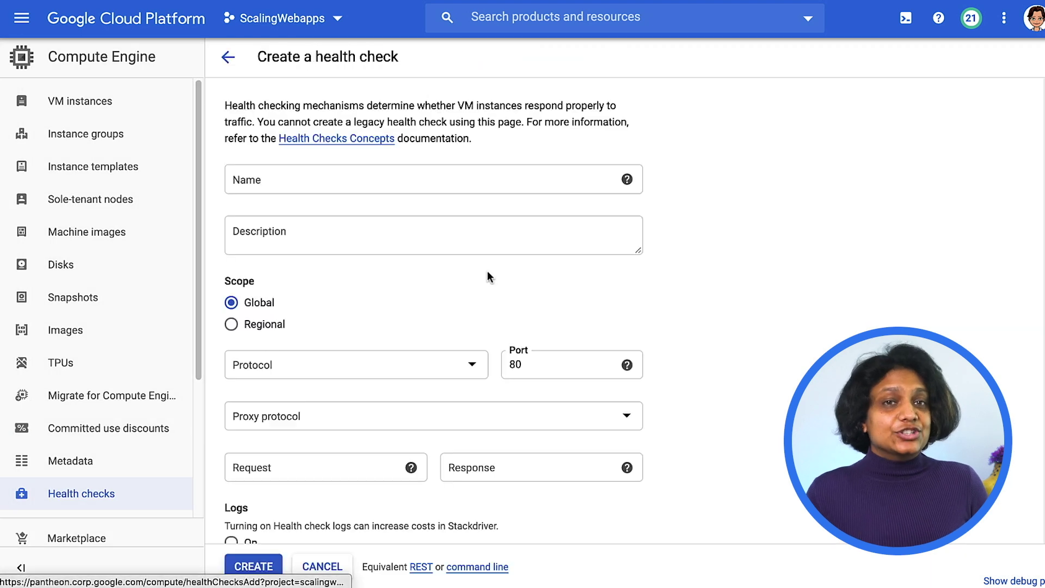
Name the check health-check, set protocol to HTTP, and enter request path /health
{"action": "left_click", "coordinate": [318, 177]}
{"action": "type", "text": "health-check"}
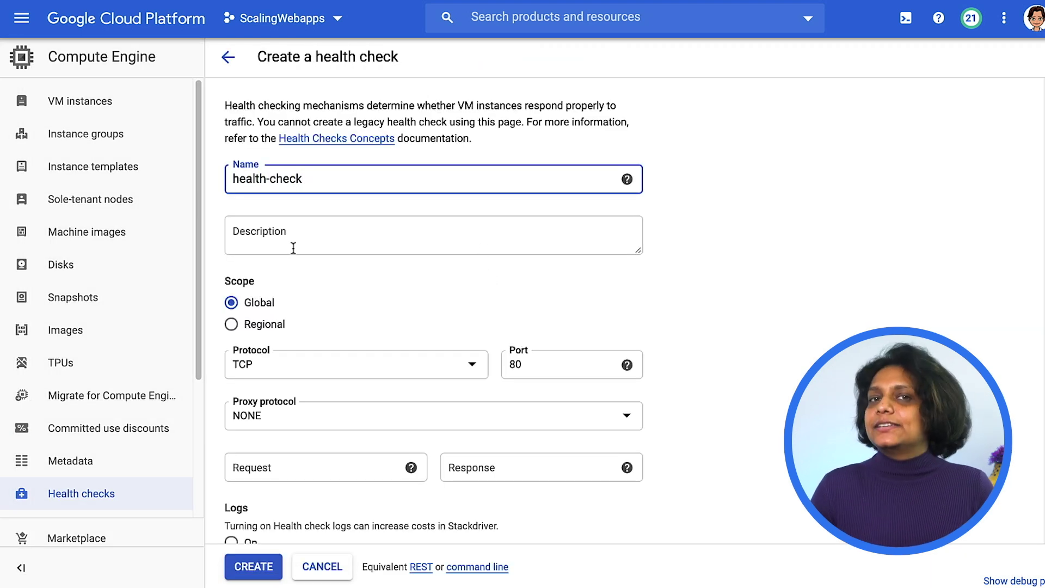
{"action": "scroll", "coordinate": [294, 424], "scroll_direction": "down", "scroll_amount": 1}
{"action": "left_click", "coordinate": [330, 322]}
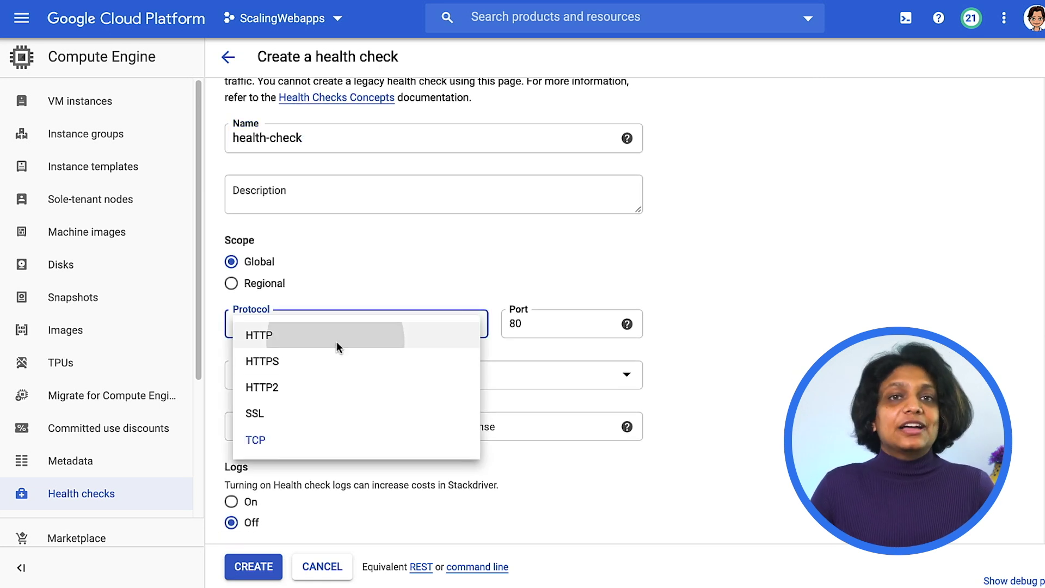
{"action": "left_click", "coordinate": [335, 339]}
{"action": "scroll", "coordinate": [404, 356], "scroll_direction": "down", "scroll_amount": 2}
{"action": "scroll", "coordinate": [405, 362], "scroll_direction": "down", "scroll_amount": 1}
{"action": "left_click", "coordinate": [337, 335]}
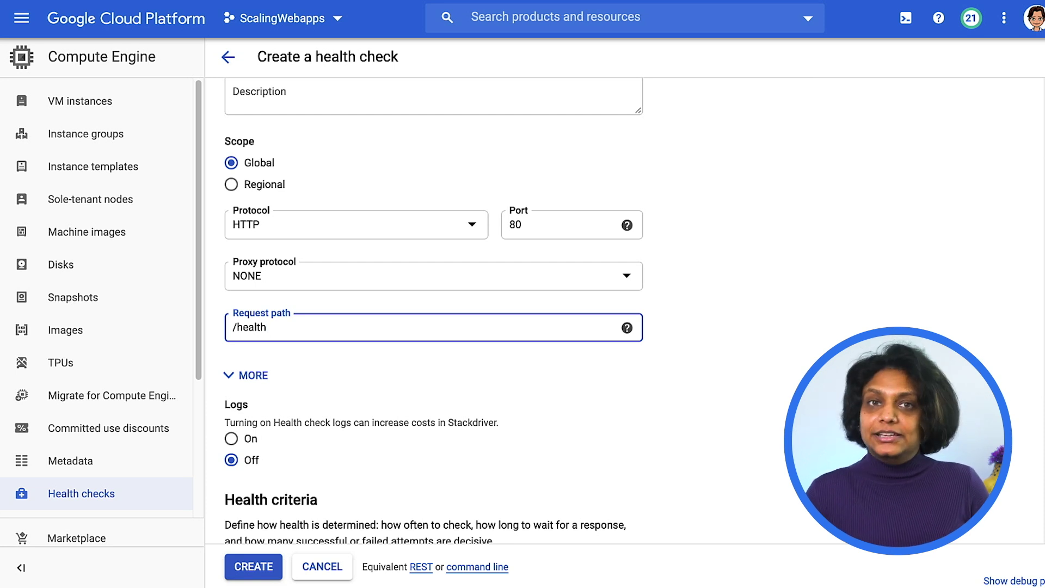
{"action": "scroll", "coordinate": [710, 367], "scroll_direction": "down", "scroll_amount": 1}
{"action": "scroll", "coordinate": [710, 366], "scroll_direction": "down", "scroll_amount": 1}
{"action": "scroll", "coordinate": [711, 369], "scroll_direction": "down", "scroll_amount": 2}
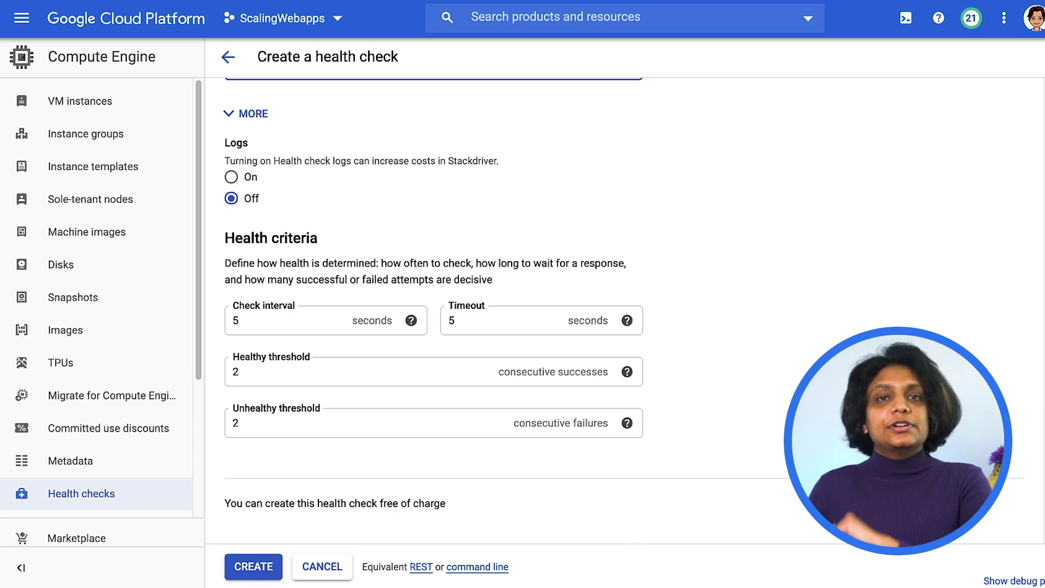
Use a 10-second check interval and unhealthy threshold 3, then create health-check
{"action": "left_click", "coordinate": [261, 326]}
{"action": "type", "text": "10"}
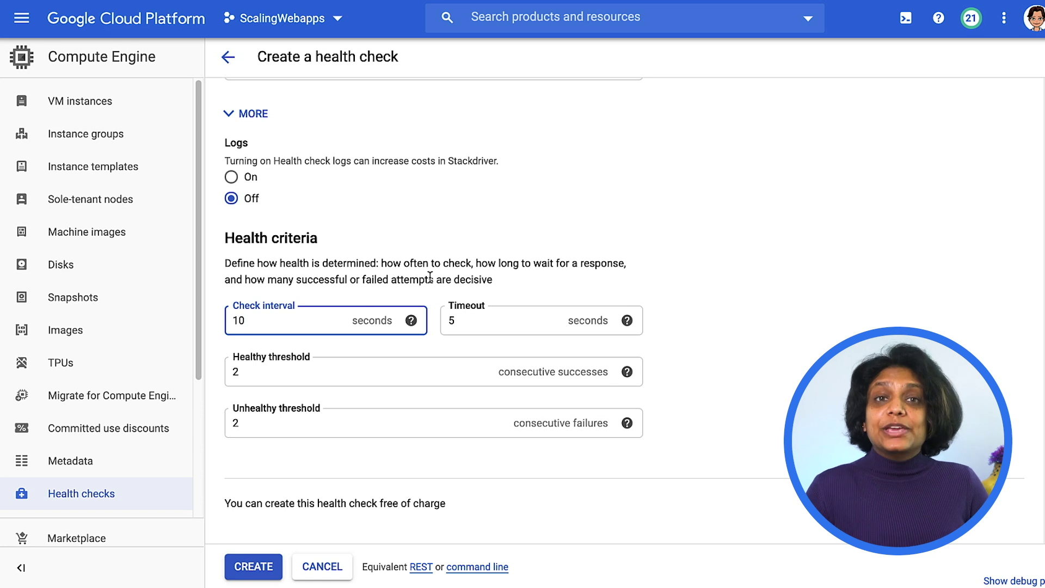
{"action": "left_click_drag", "start_coordinate": [459, 322], "coordinate": [438, 321]}
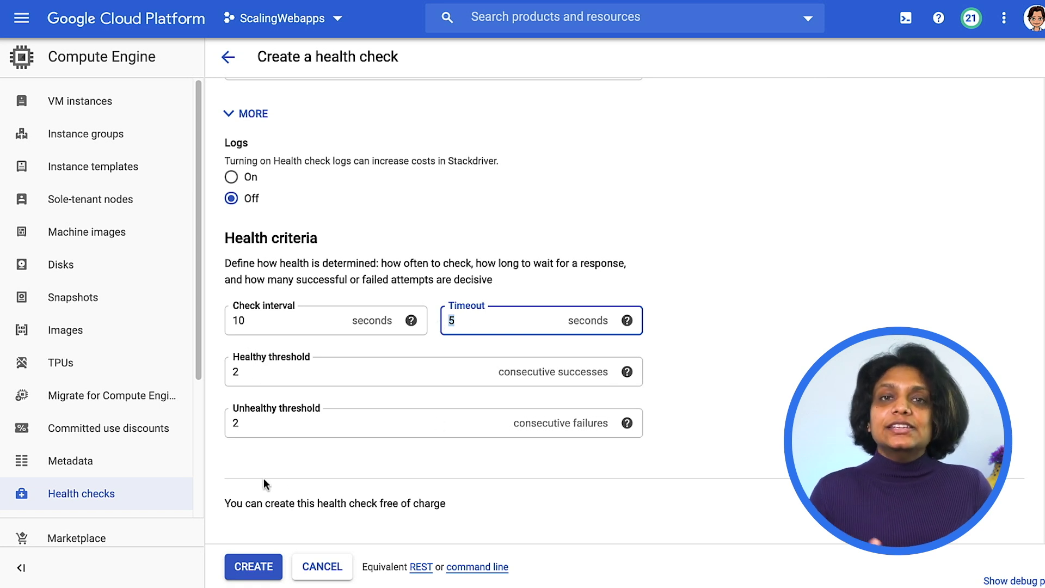
{"action": "left_click_drag", "start_coordinate": [249, 375], "coordinate": [217, 372]}
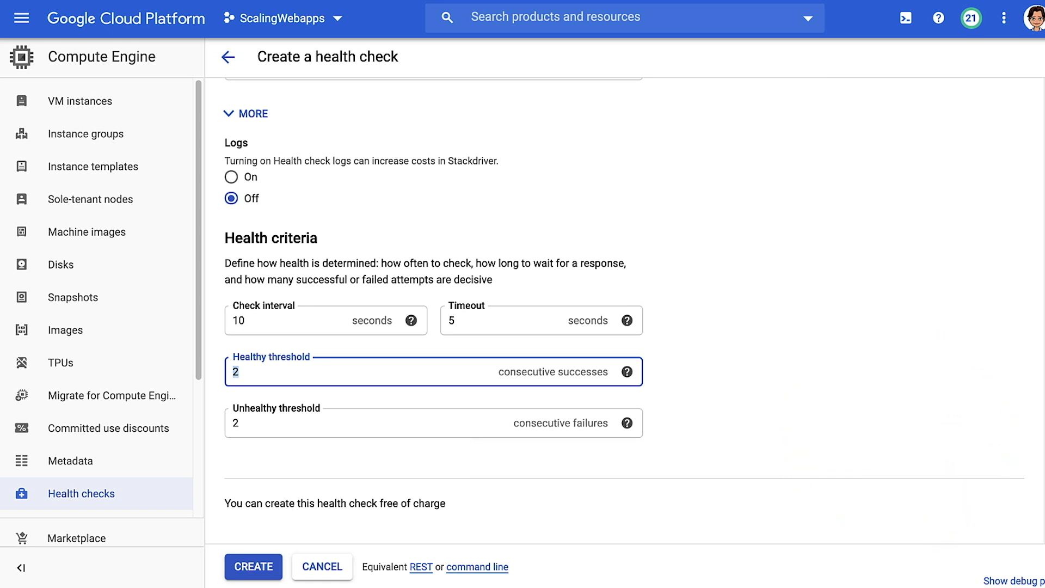
{"action": "left_click", "coordinate": [327, 417]}
{"action": "type", "text": "3"}
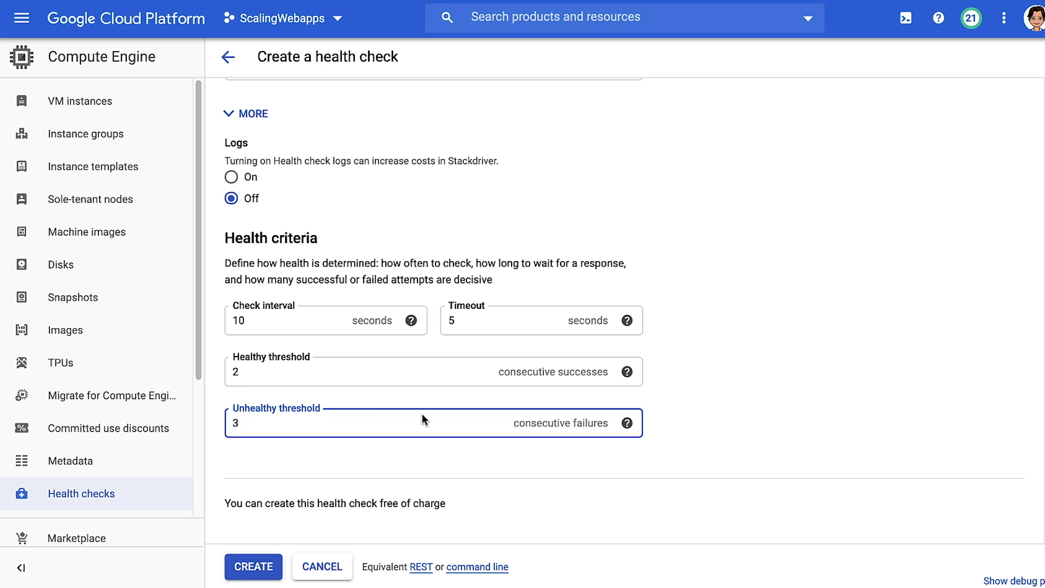
{"action": "left_click", "coordinate": [241, 566]}
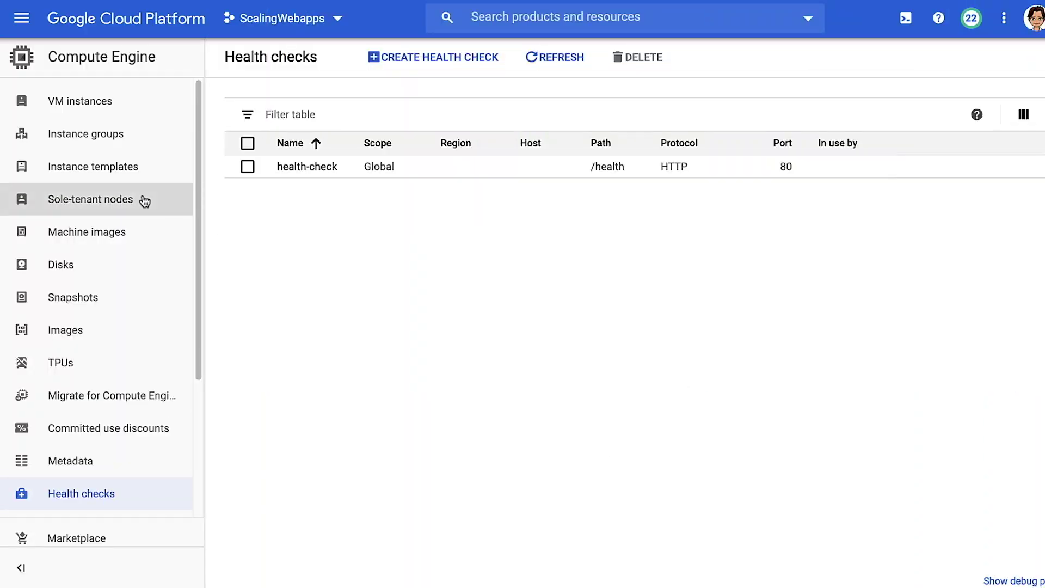
Open instance-group-1 from the Instance groups list for editing
{"action": "left_click", "coordinate": [82, 137]}
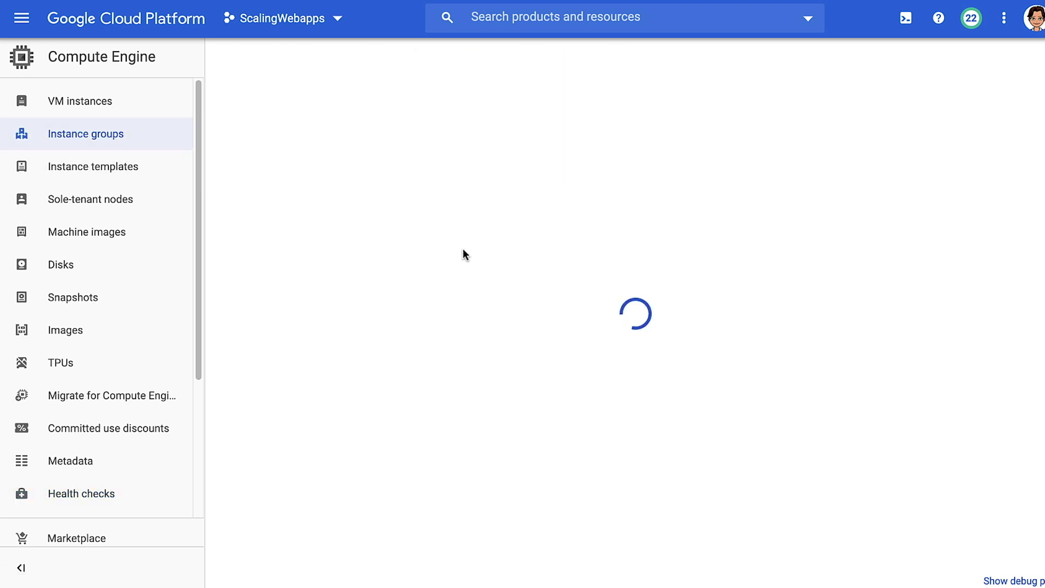
{"action": "left_click", "coordinate": [290, 219]}
{"action": "left_click", "coordinate": [514, 58]}
{"action": "scroll", "coordinate": [491, 293], "scroll_direction": "down", "scroll_amount": 5}
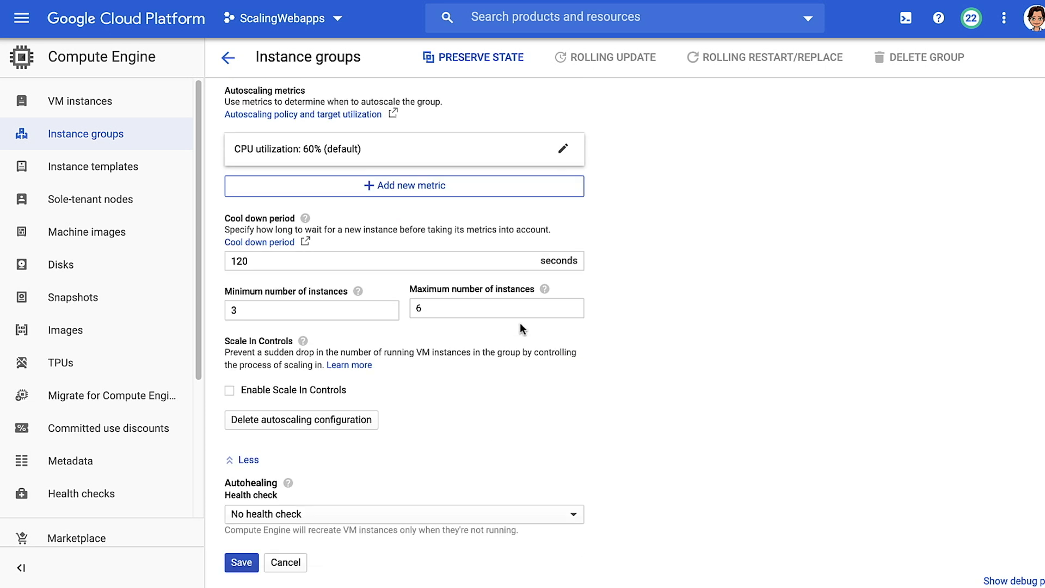
Turn on autohealing with health-check and a 90-second initial delay, and save
{"action": "left_click", "coordinate": [401, 510]}
{"action": "left_click", "coordinate": [400, 565]}
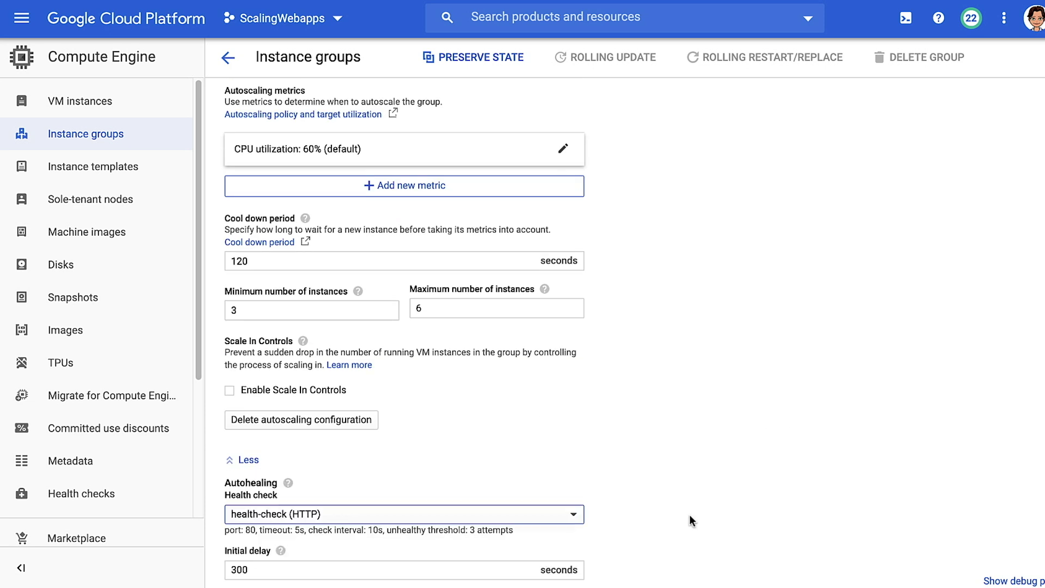
{"action": "scroll", "coordinate": [726, 502], "scroll_direction": "down", "scroll_amount": 2}
{"action": "double_click", "coordinate": [286, 467]}
{"action": "type", "text": "90"}
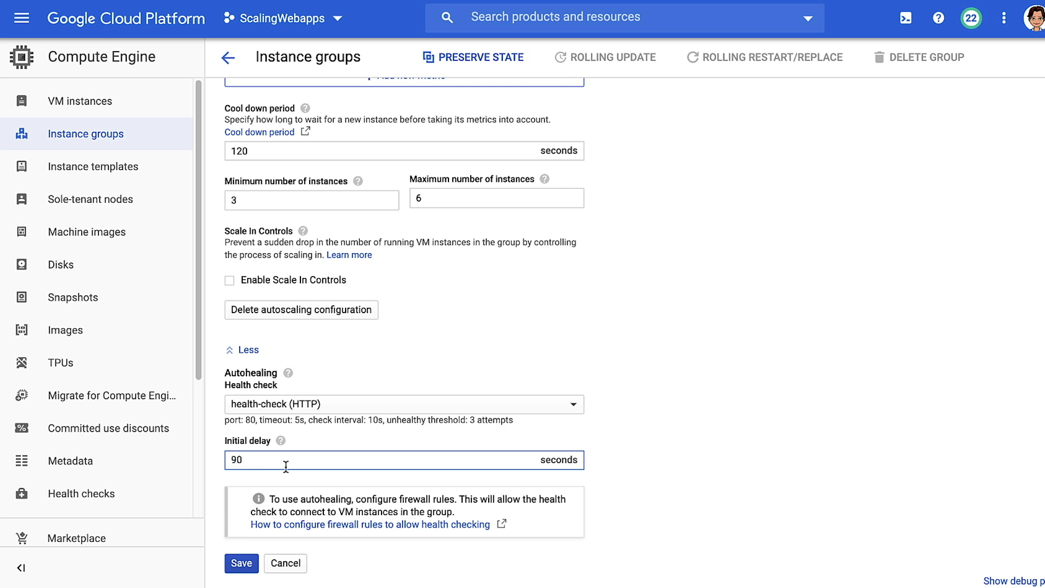
{"action": "left_click", "coordinate": [235, 570]}
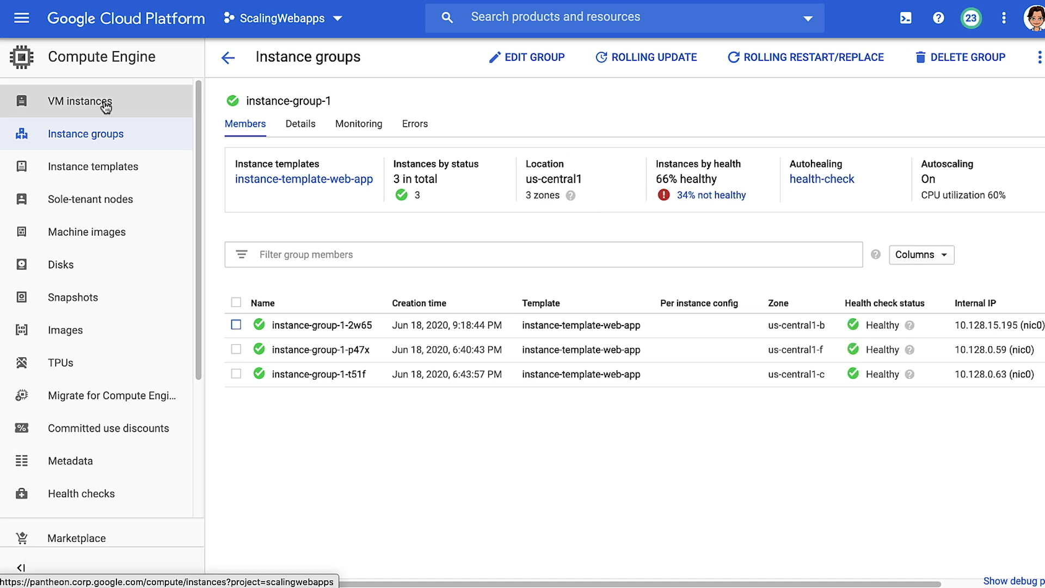
{"action": "left_click", "coordinate": [83, 100]}
Mark instance 2w65 unhealthy from its web app, then watch instance-group-1's members recover
{"action": "left_click", "coordinate": [64, 111]}
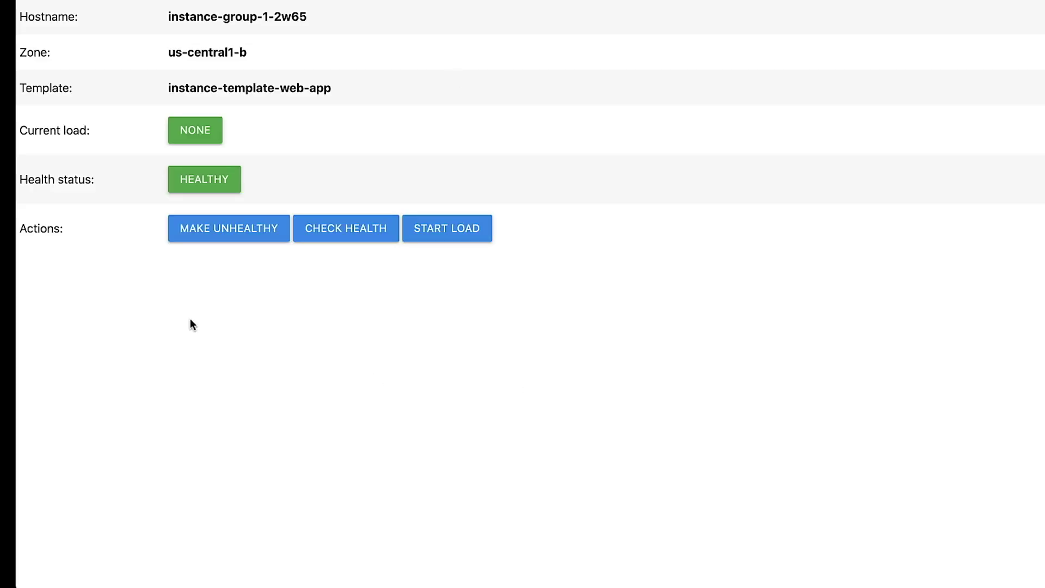
{"action": "left_click", "coordinate": [228, 227]}
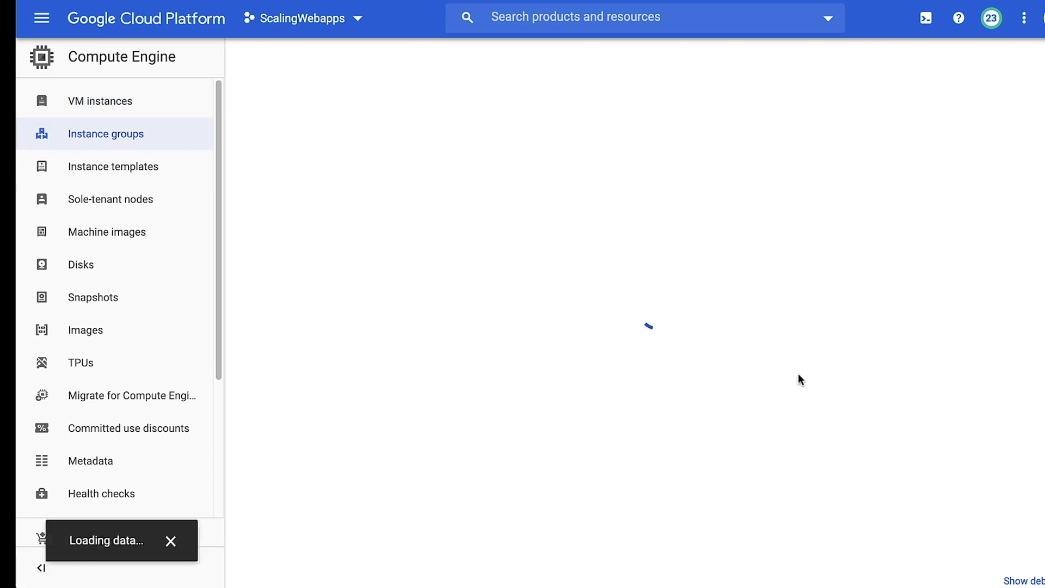
{"action": "left_click", "coordinate": [318, 218]}
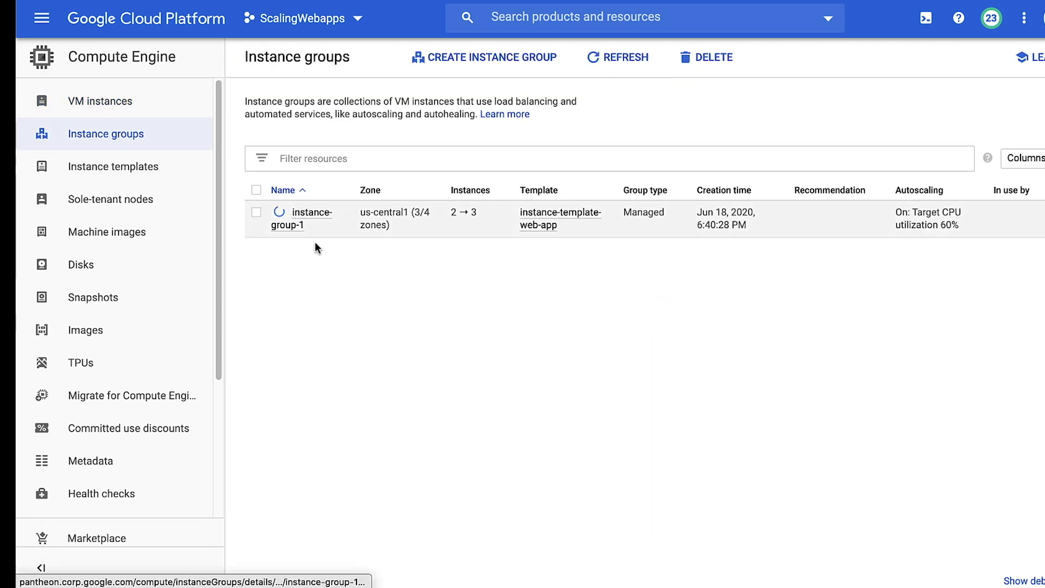
{"action": "left_click", "coordinate": [314, 210]}
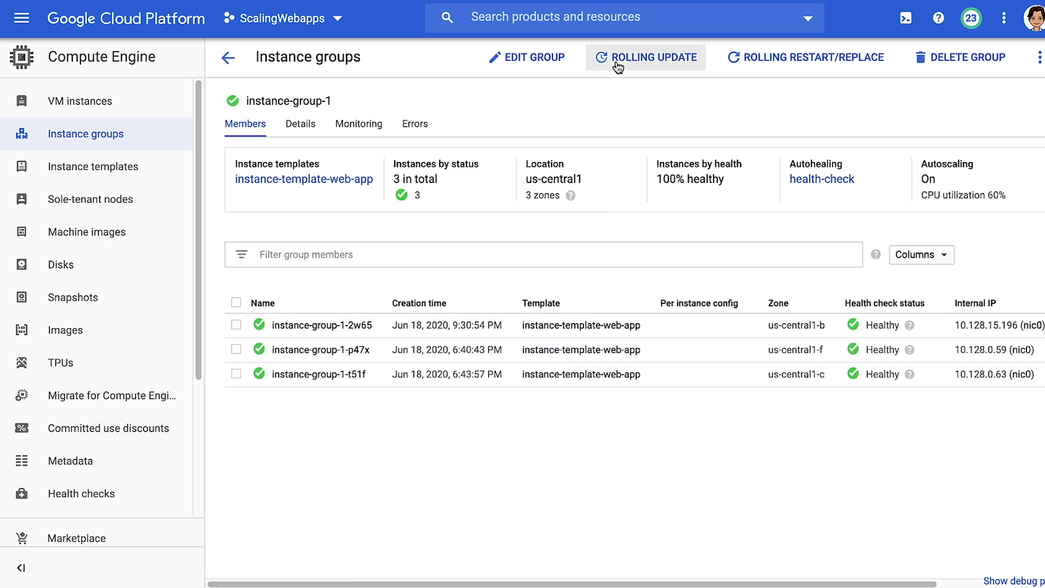
Start a rolling update with instance-template-web-app as a 20% canary template
{"action": "left_click", "coordinate": [617, 62]}
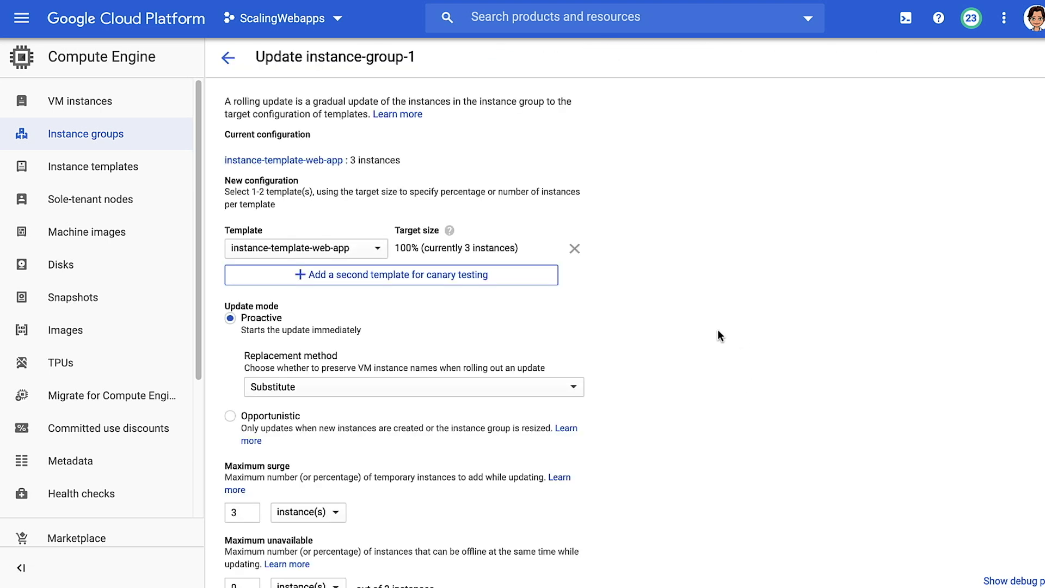
{"action": "scroll", "coordinate": [716, 333], "scroll_direction": "down", "scroll_amount": 1}
{"action": "left_click", "coordinate": [448, 251]}
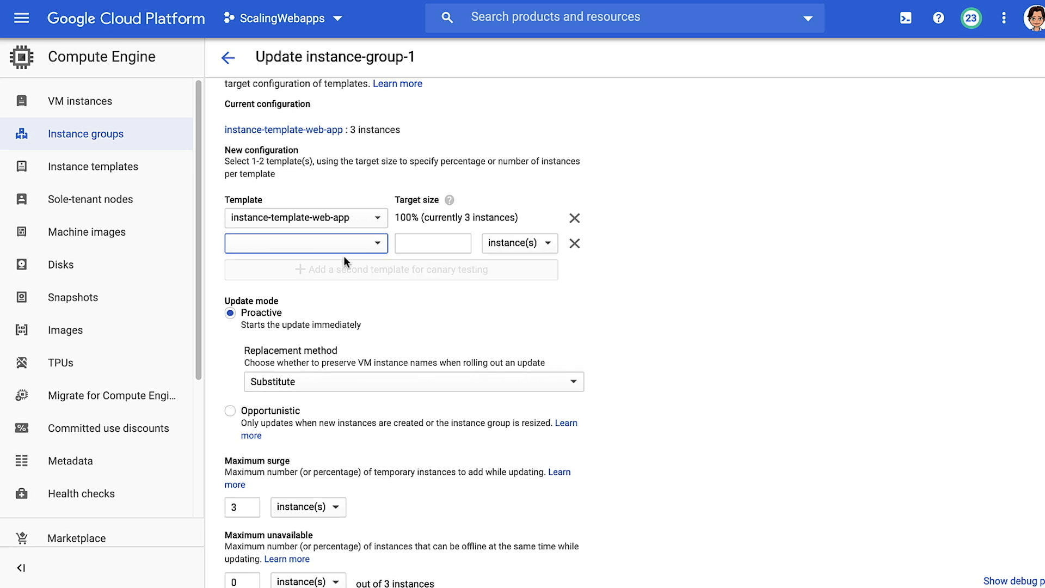
{"action": "left_click", "coordinate": [343, 243]}
{"action": "left_click", "coordinate": [334, 337]}
{"action": "left_click", "coordinate": [410, 243]}
{"action": "type", "text": "20"}
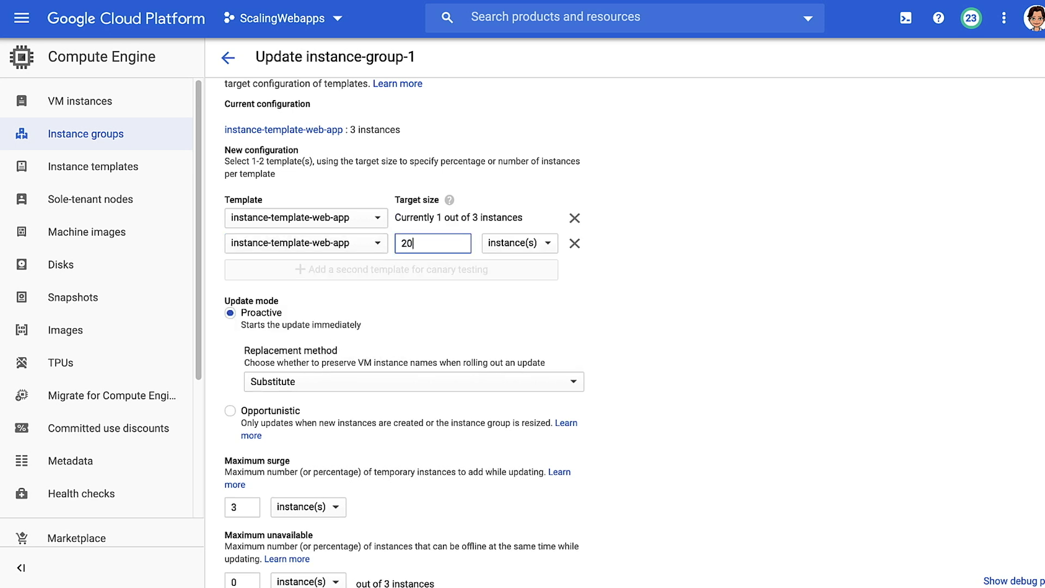
{"action": "left_click", "coordinate": [539, 242]}
{"action": "left_click", "coordinate": [534, 264]}
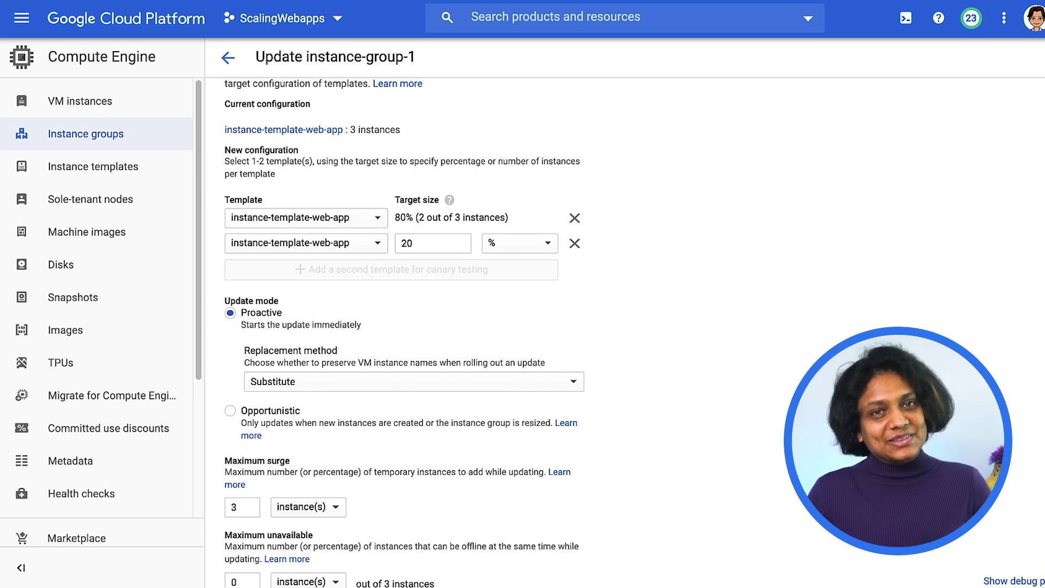
{"action": "scroll", "coordinate": [687, 321], "scroll_direction": "down", "scroll_amount": 1}
{"action": "scroll", "coordinate": [687, 320], "scroll_direction": "down", "scroll_amount": 2}
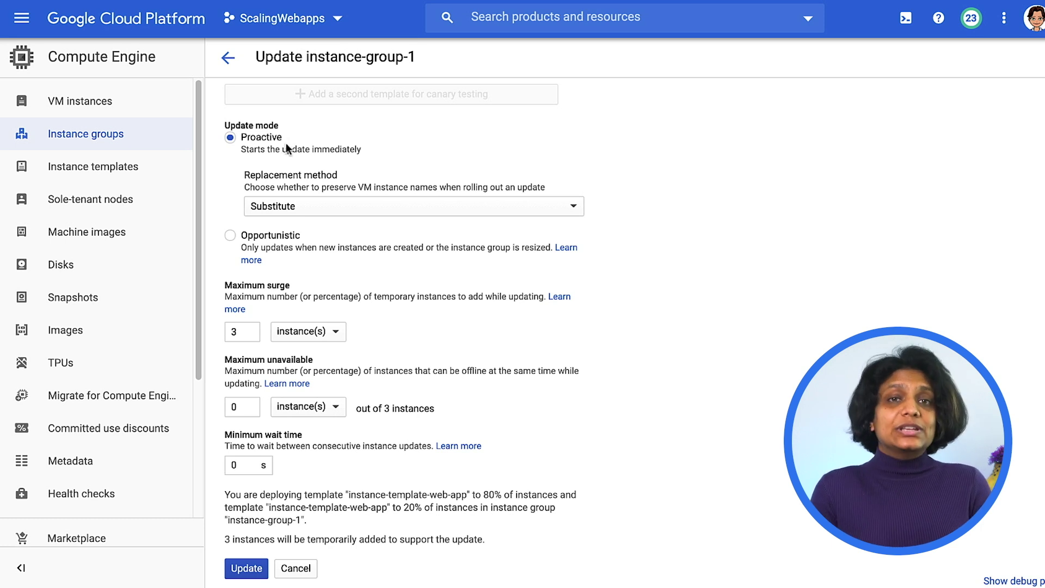
{"action": "left_click", "coordinate": [305, 206]}
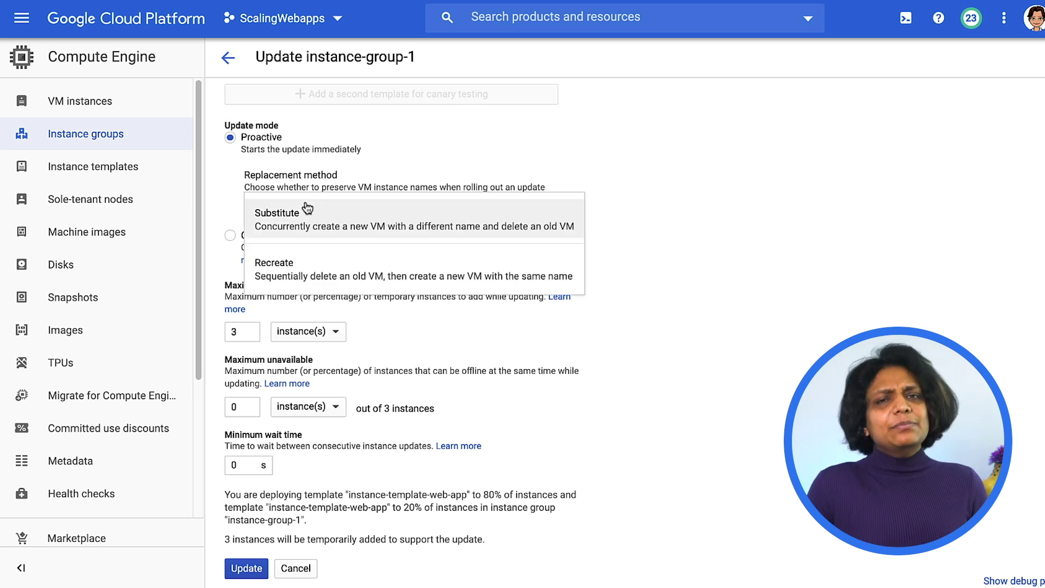
{"action": "left_click", "coordinate": [306, 207]}
{"action": "left_click", "coordinate": [448, 208]}
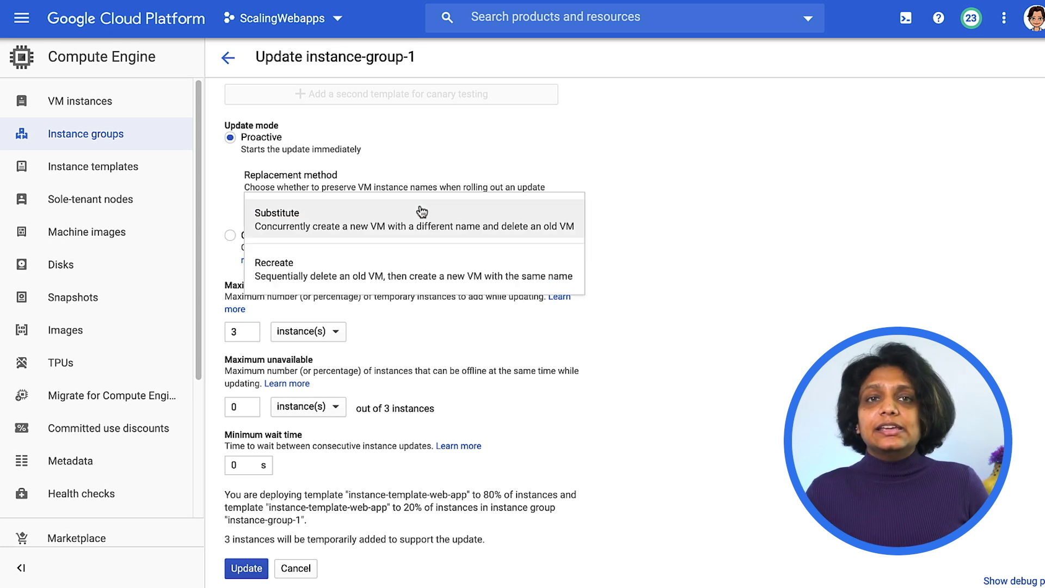
{"action": "left_click", "coordinate": [431, 181]}
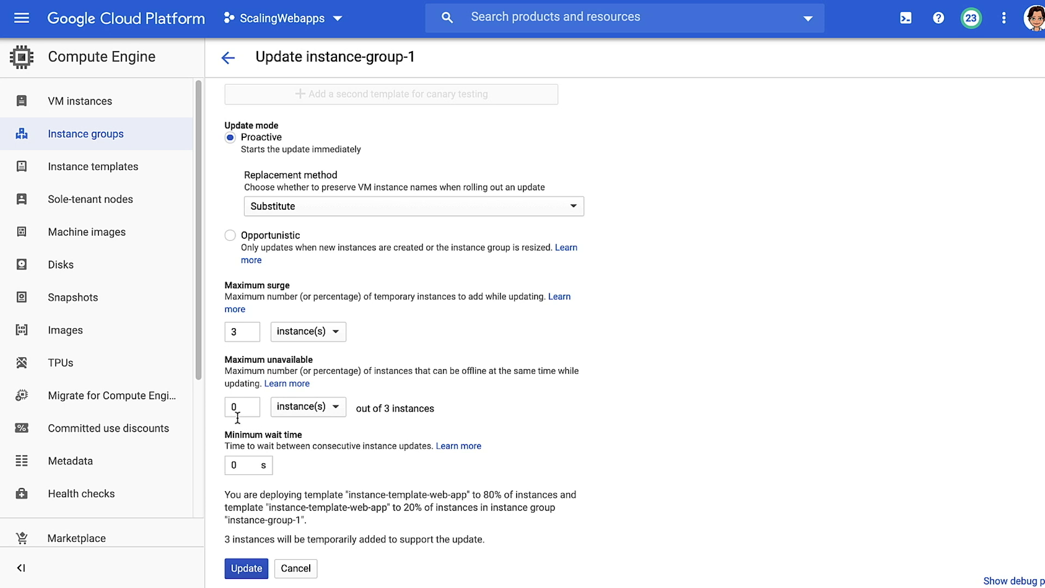
{"action": "left_click", "coordinate": [229, 407]}
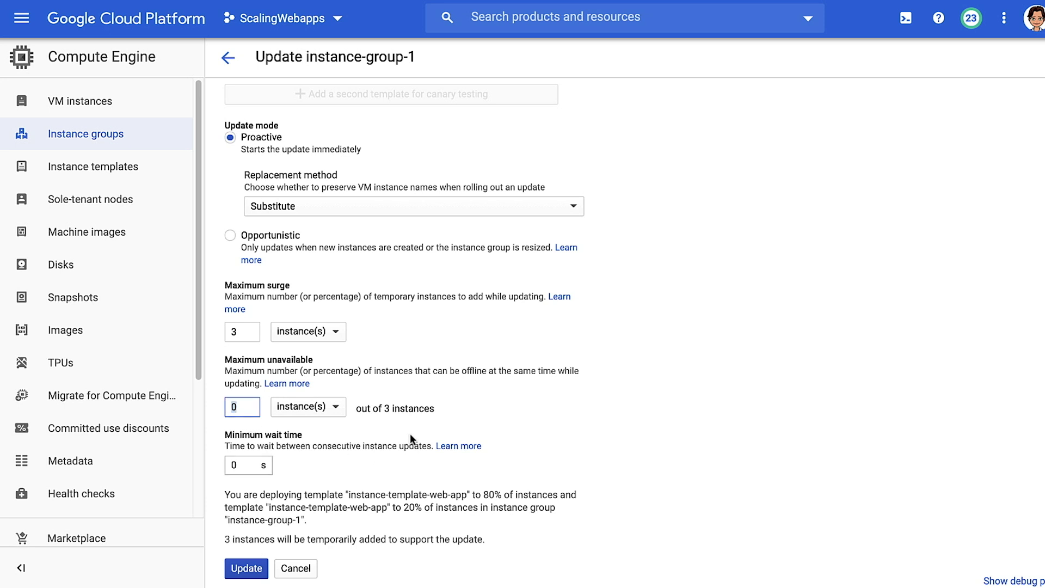